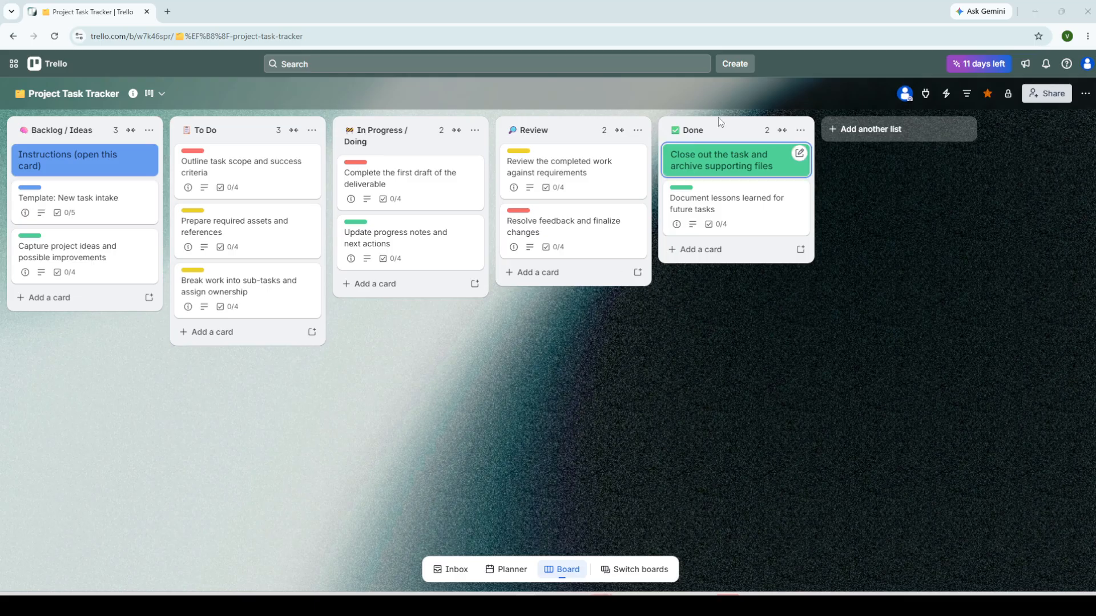
Step: Open the Create menu from the top bar over the Project Task Tracker board
{"action": "left_click", "coordinate": [741, 67]}
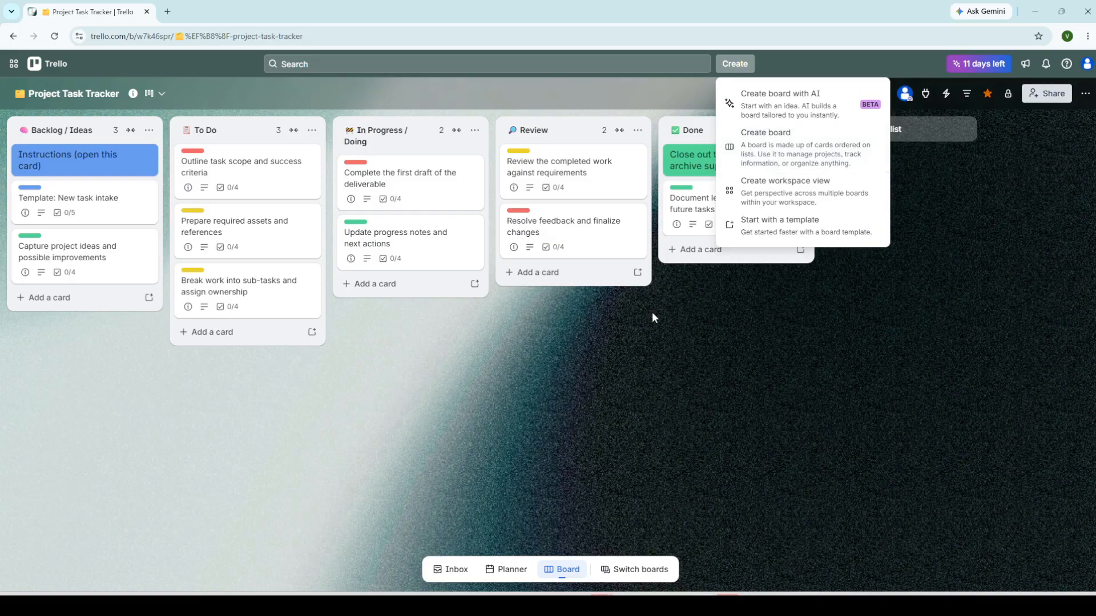
Step: Dismiss the Create menu, reopen it, start Create board, then cancel without making a board
{"action": "left_click", "coordinate": [634, 356]}
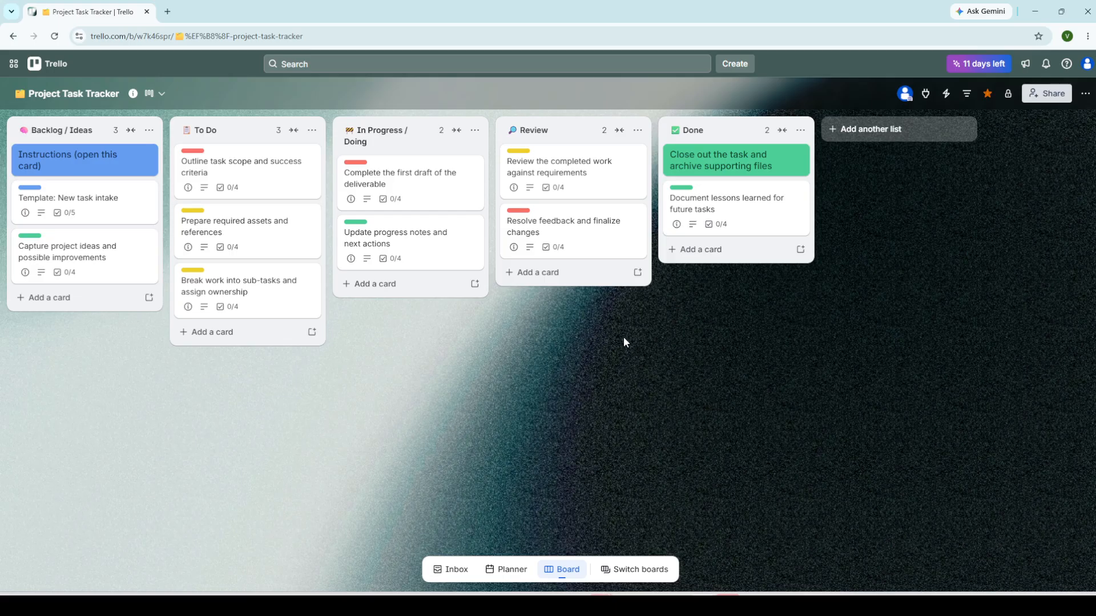
{"action": "left_click", "coordinate": [719, 65]}
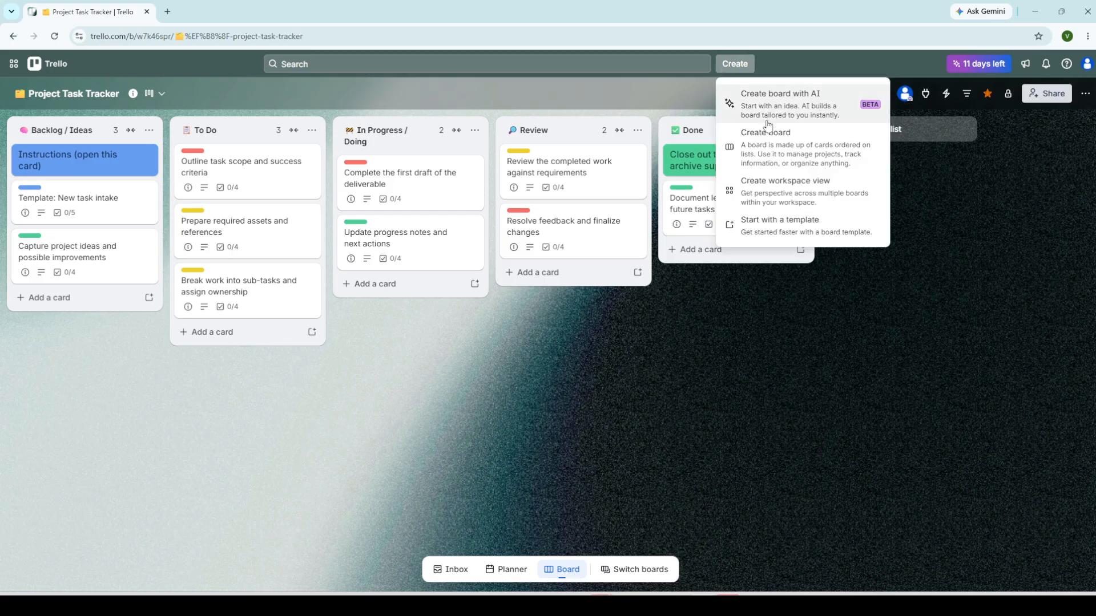
{"action": "left_click", "coordinate": [756, 140]}
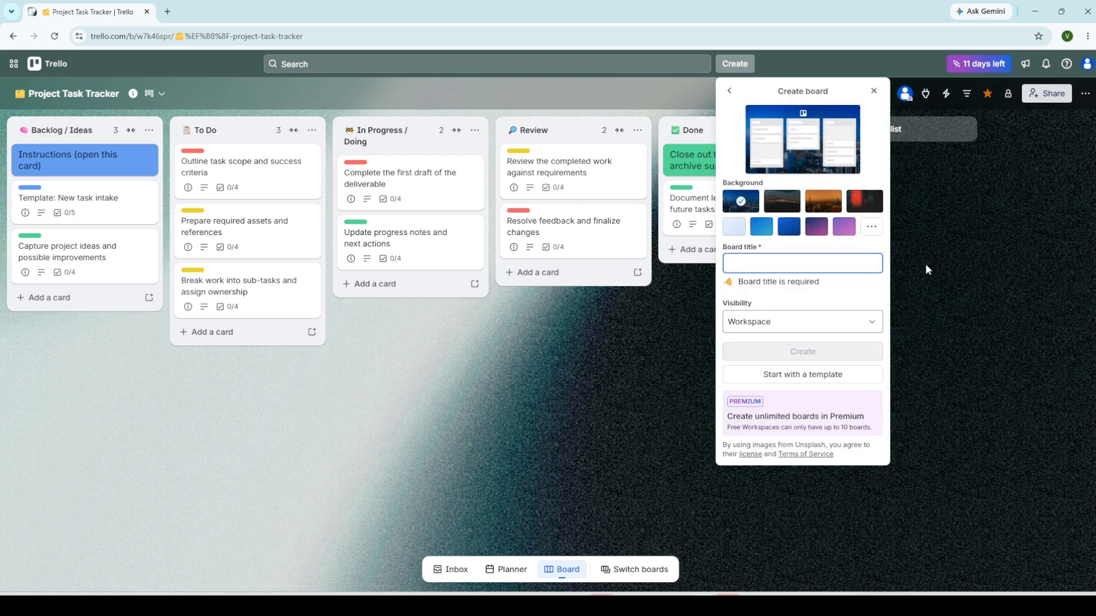
{"action": "left_click", "coordinate": [612, 358]}
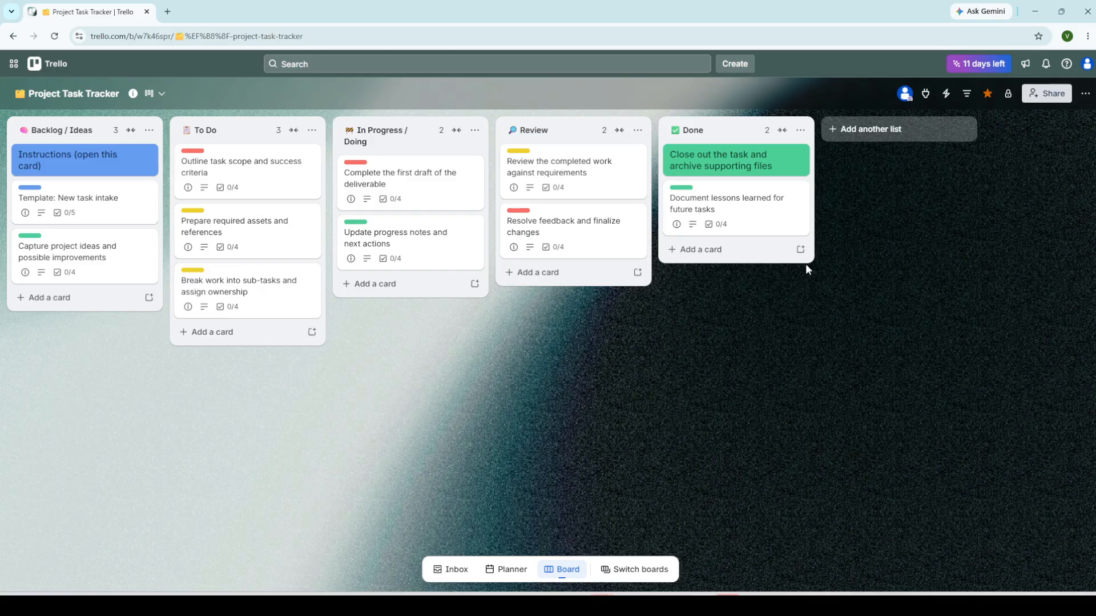
Step: Change the Project Task Tracker board's visibility from Private to Workspace
{"action": "left_click", "coordinate": [1008, 93]}
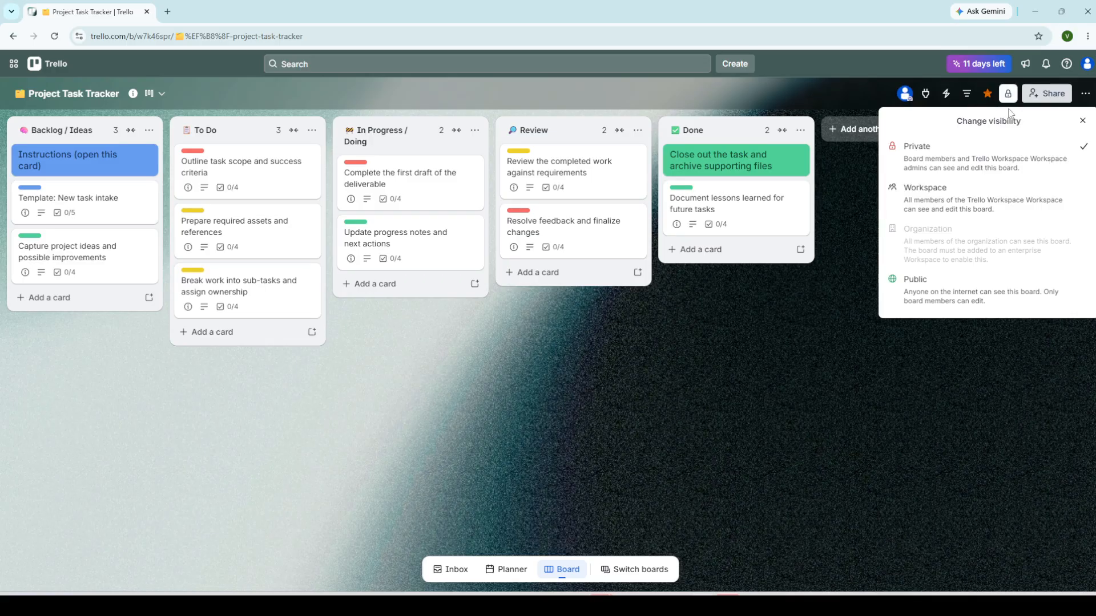
{"action": "left_click", "coordinate": [942, 196]}
{"action": "left_click", "coordinate": [654, 348]}
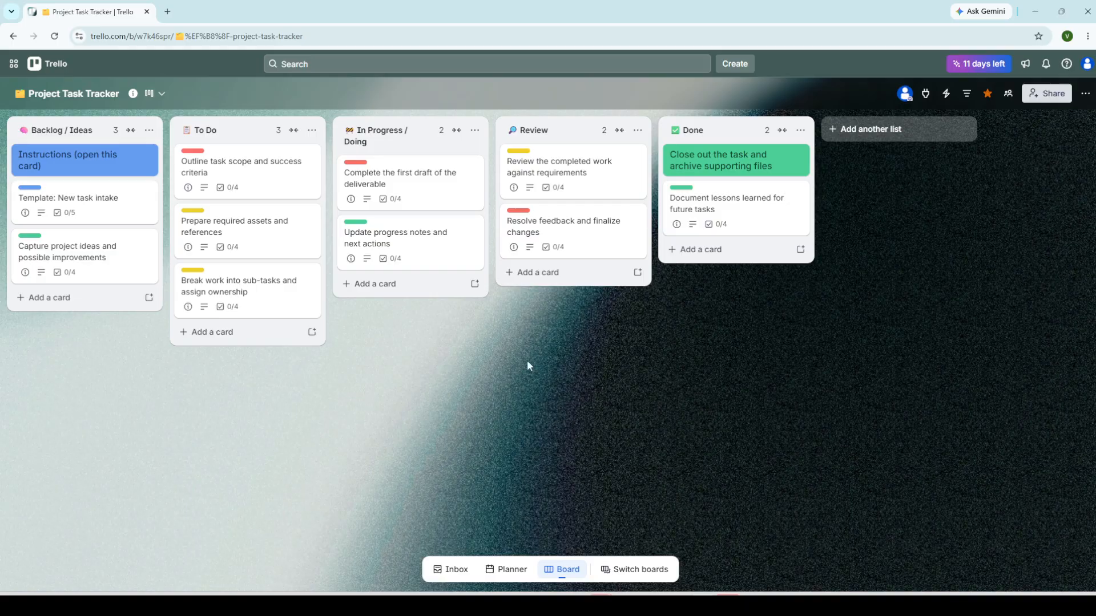
{"action": "left_click", "coordinate": [892, 131]}
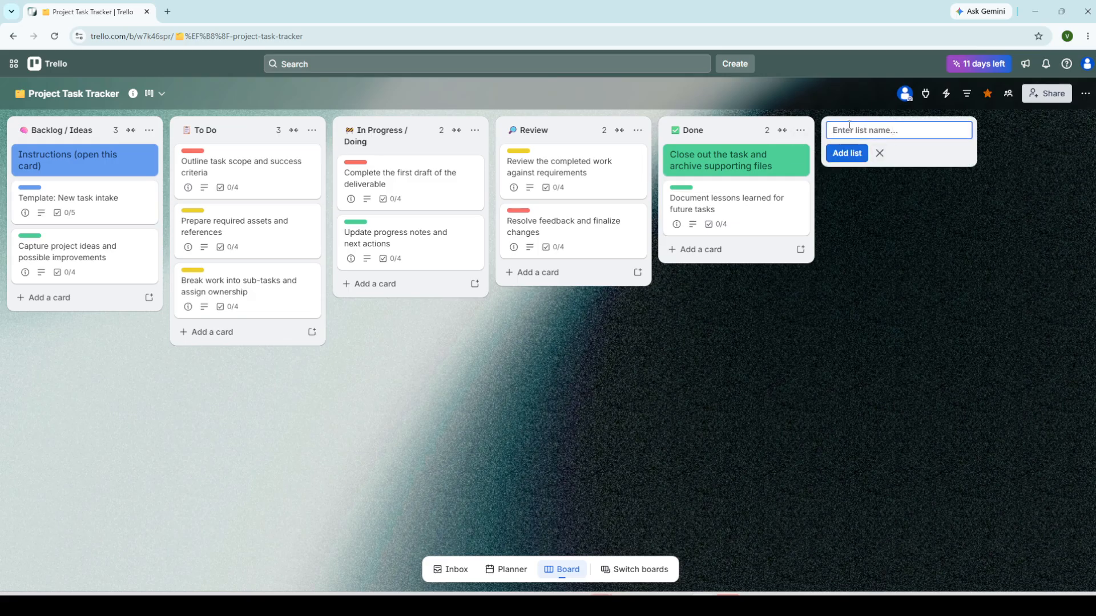
{"action": "left_click", "coordinate": [738, 367]}
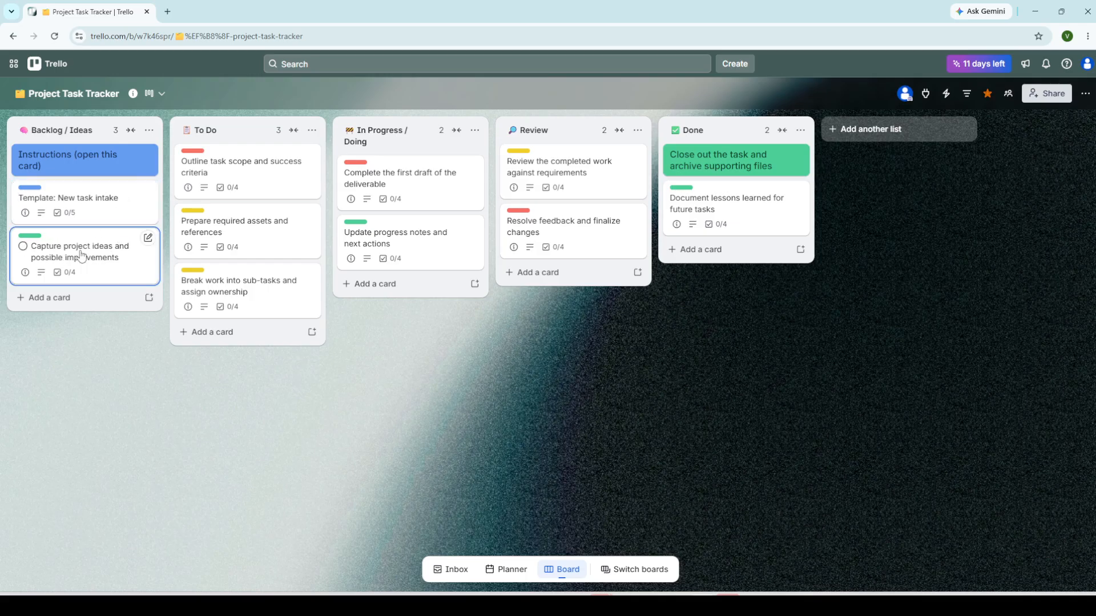
{"action": "left_click", "coordinate": [43, 299]}
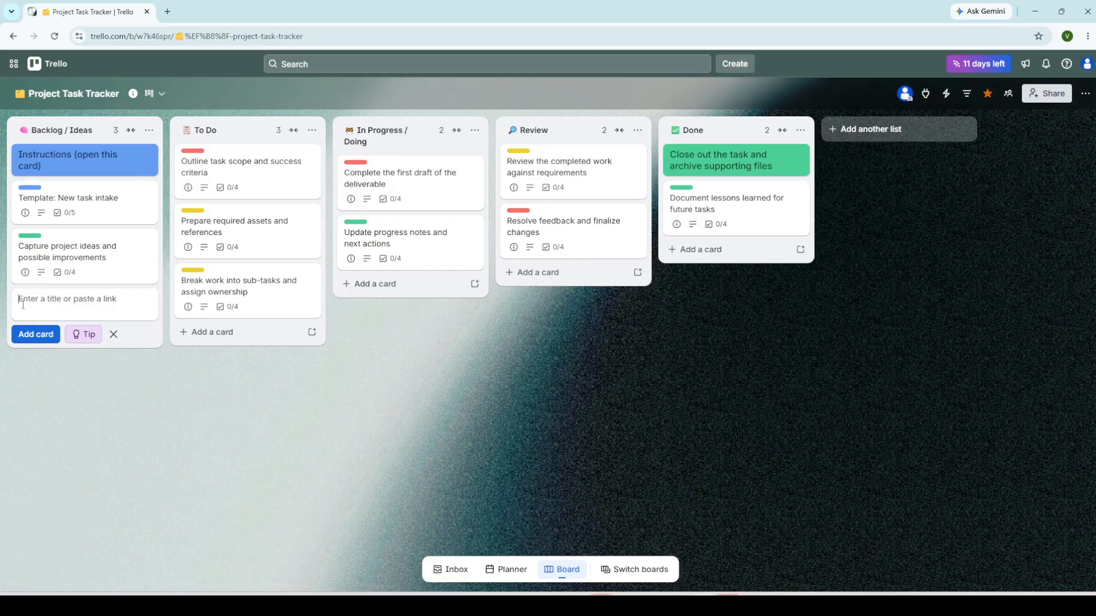
{"action": "left_click", "coordinate": [93, 361]}
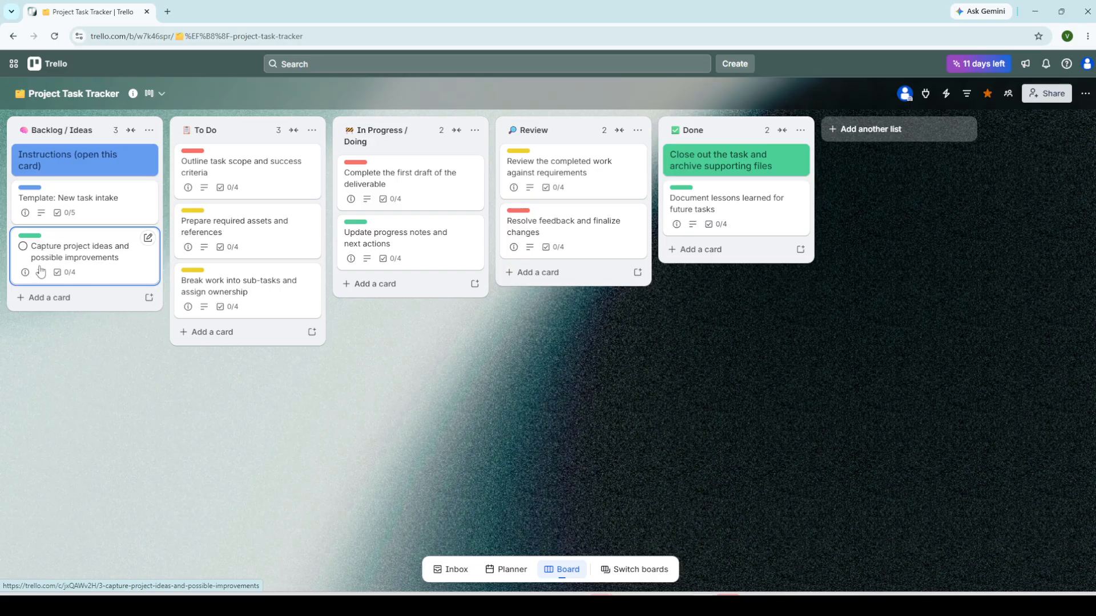
{"action": "left_click", "coordinate": [105, 253]}
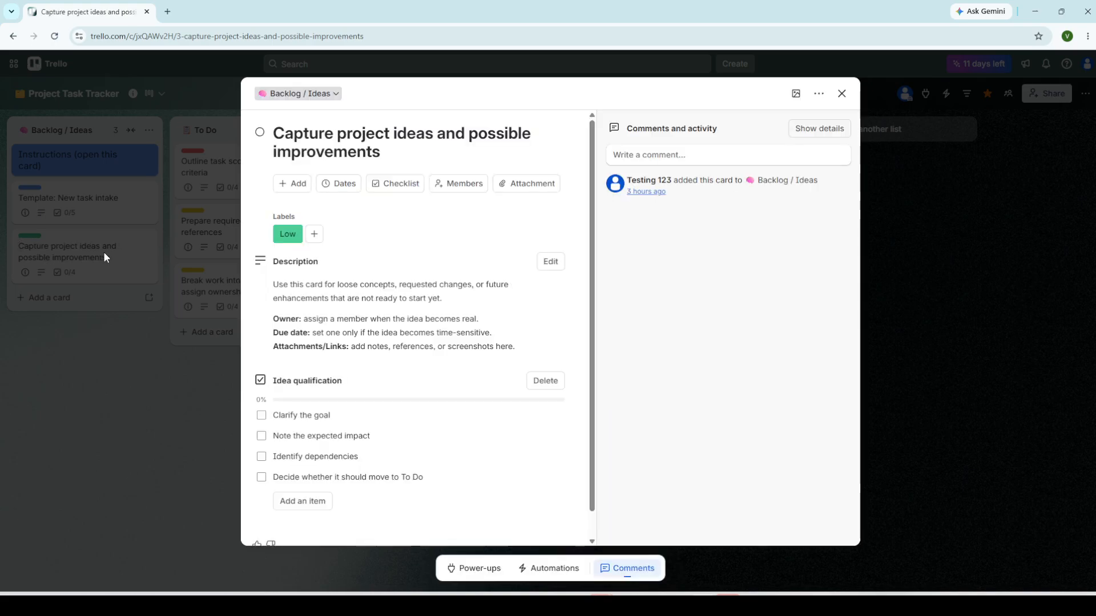
Step: Close the open card, then reopen the Capture project ideas and possible improvements card
{"action": "left_click", "coordinate": [105, 405]}
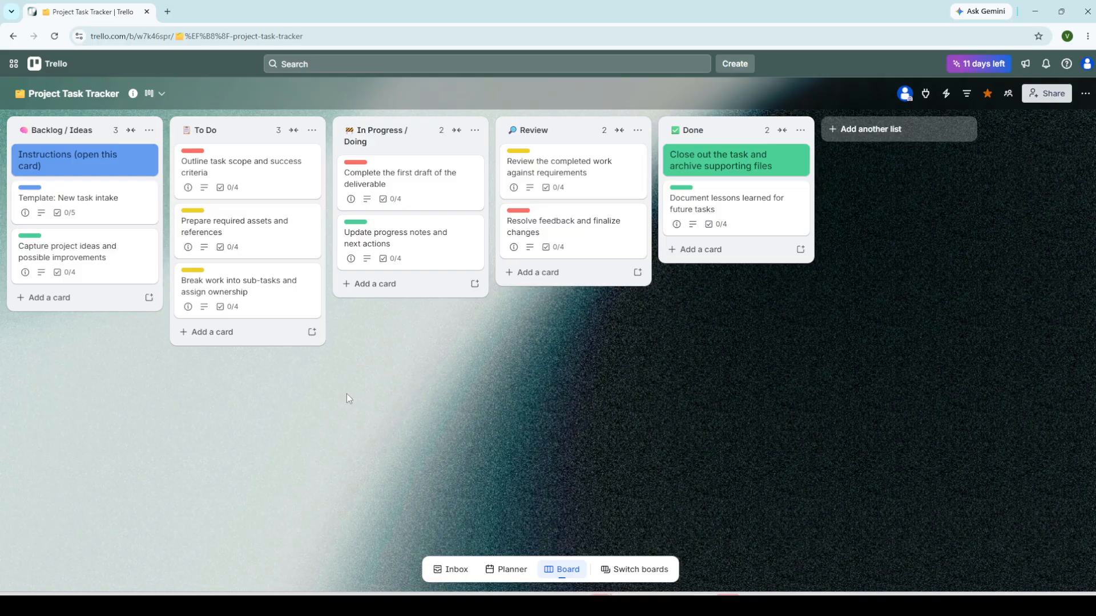
{"action": "left_click_drag", "start_coordinate": [255, 296], "coordinate": [219, 303]}
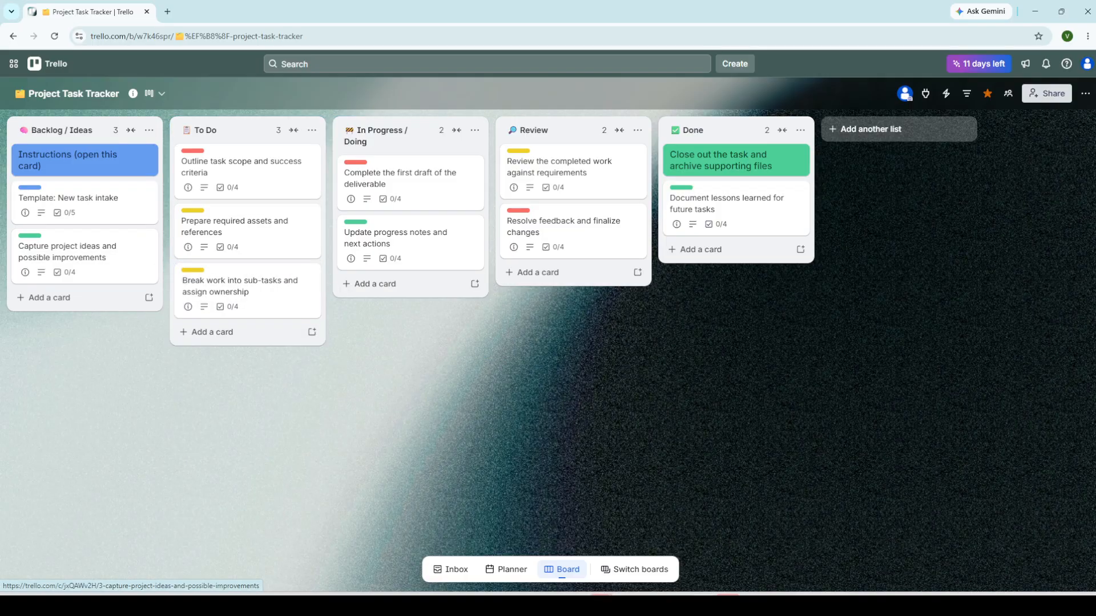
{"action": "left_click", "coordinate": [83, 242]}
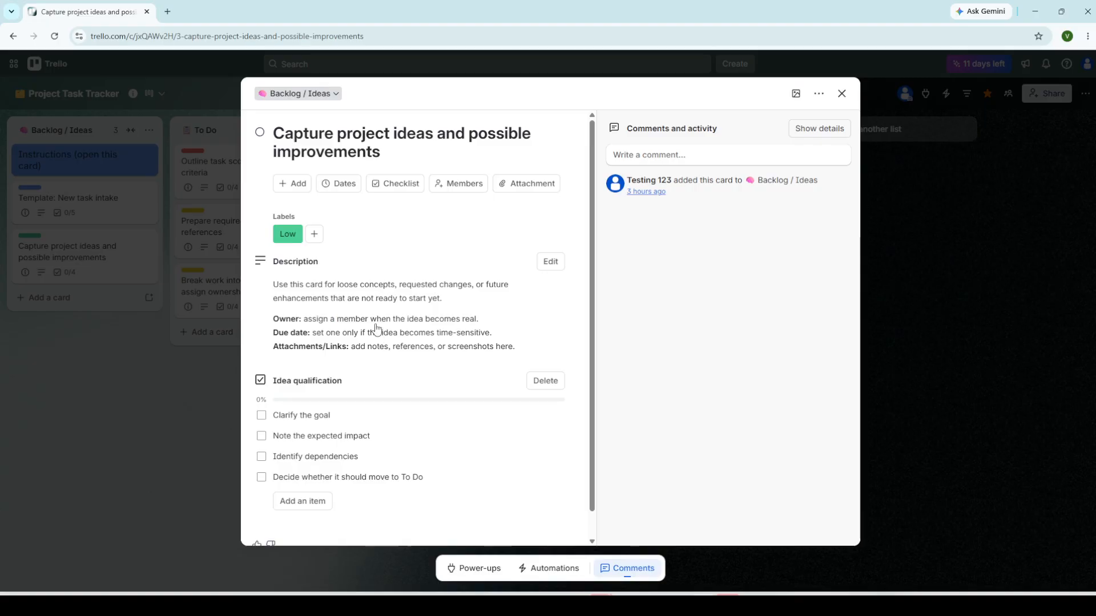
Step: Assign the board member to the Capture project ideas card
{"action": "left_click", "coordinate": [460, 188]}
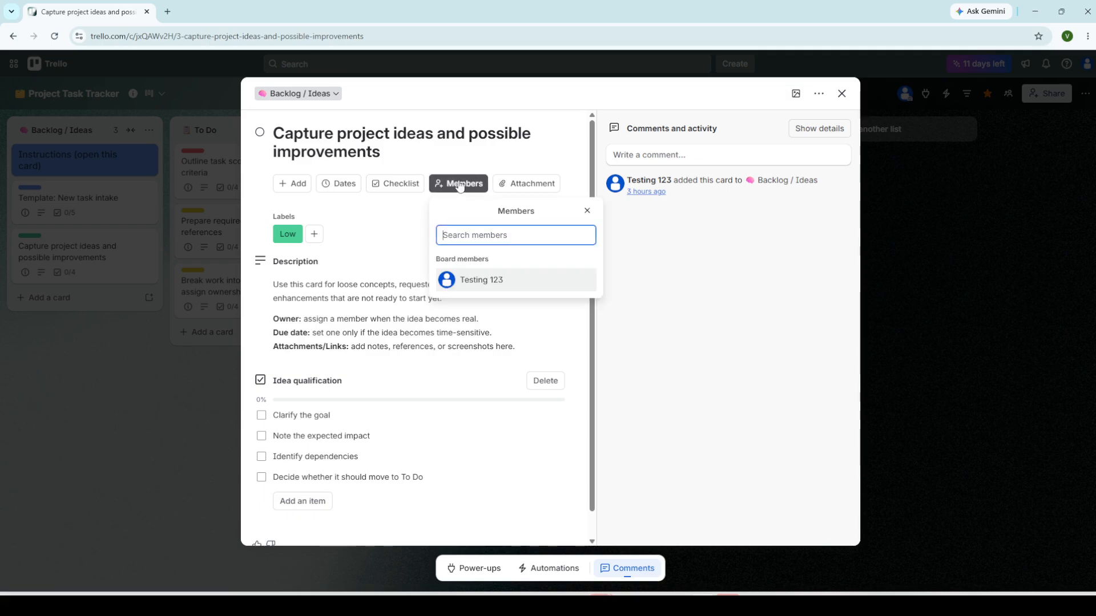
{"action": "left_click", "coordinate": [462, 282]}
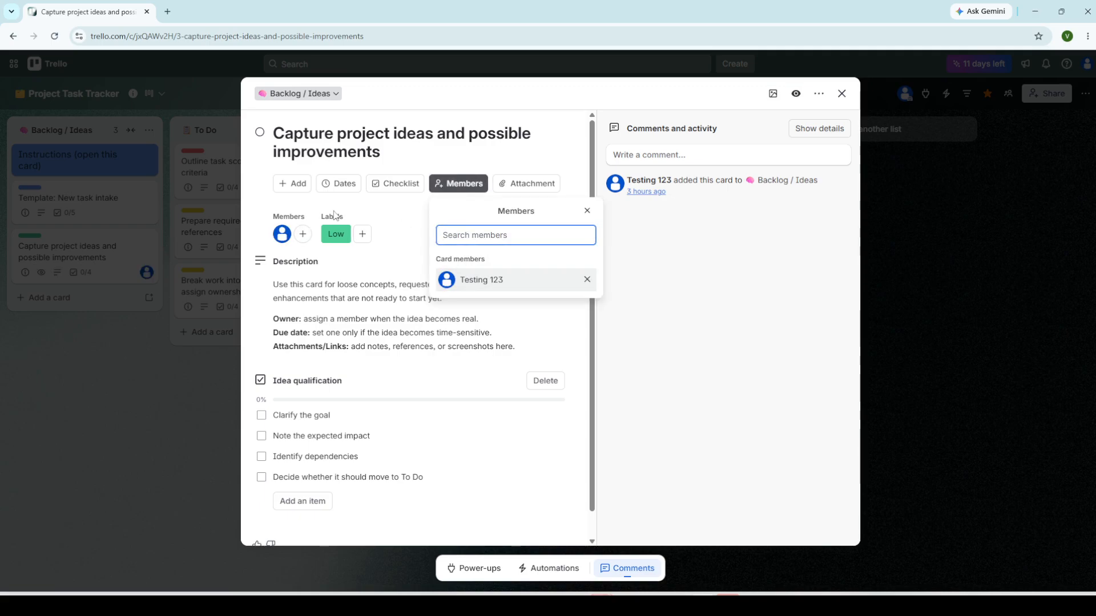
{"action": "left_click", "coordinate": [414, 210]}
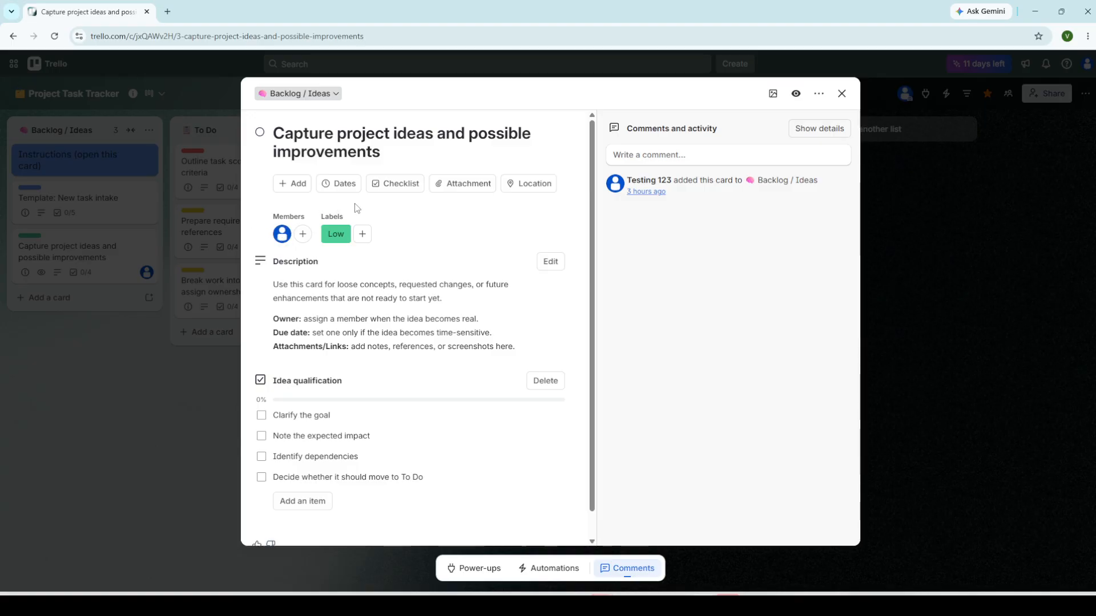
Step: Set the card's due date to Jun 24, 1:18 PM and save it
{"action": "left_click", "coordinate": [328, 181]}
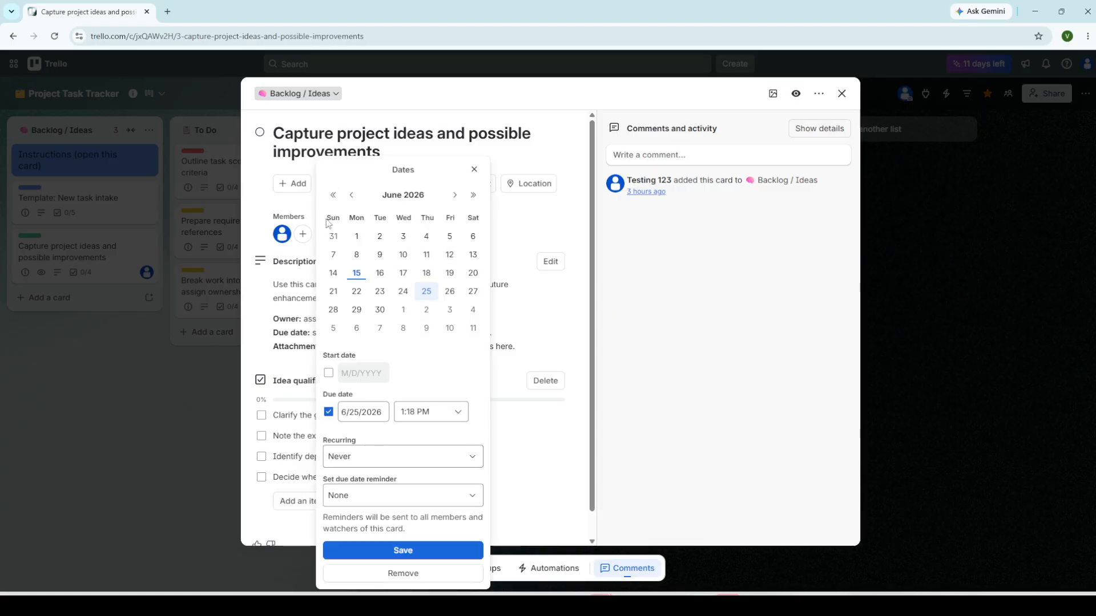
{"action": "left_click", "coordinate": [403, 291]}
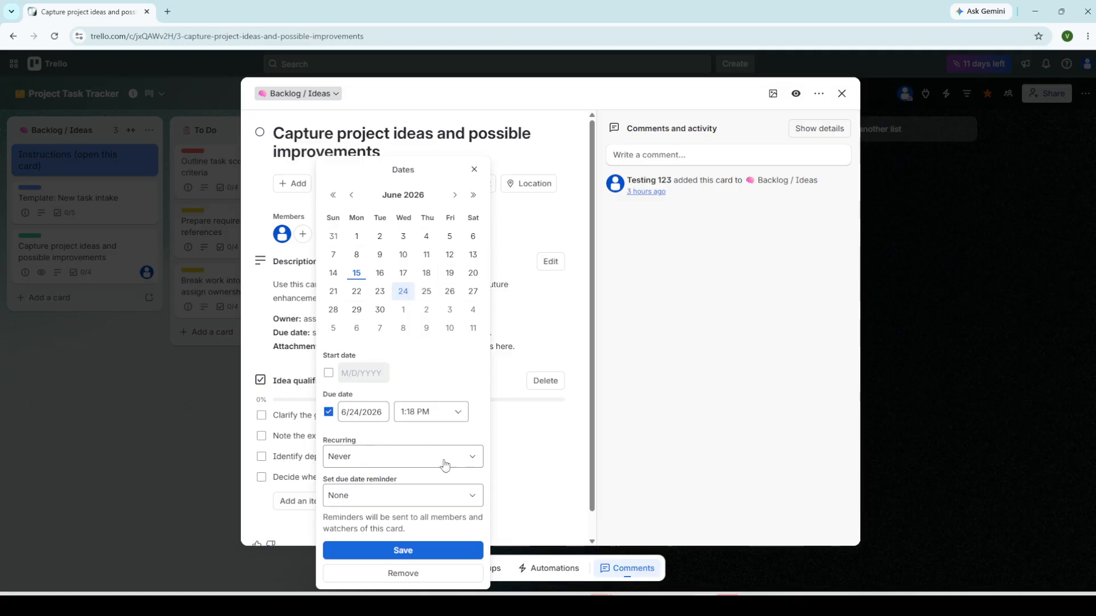
{"action": "left_click", "coordinate": [423, 550]}
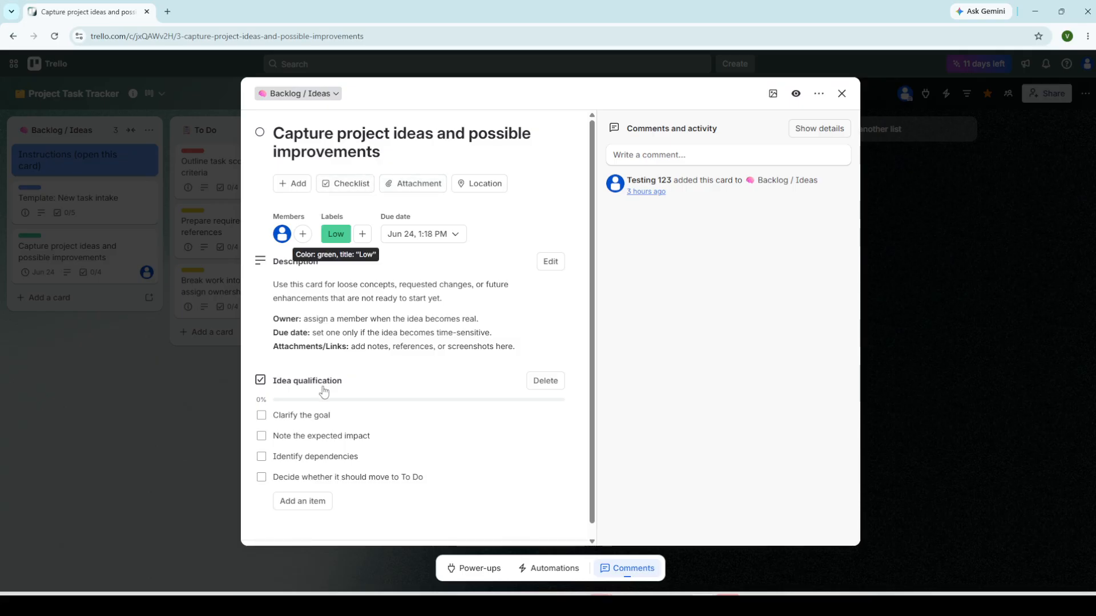
{"action": "scroll", "coordinate": [325, 402], "scroll_direction": "down", "scroll_amount": 1}
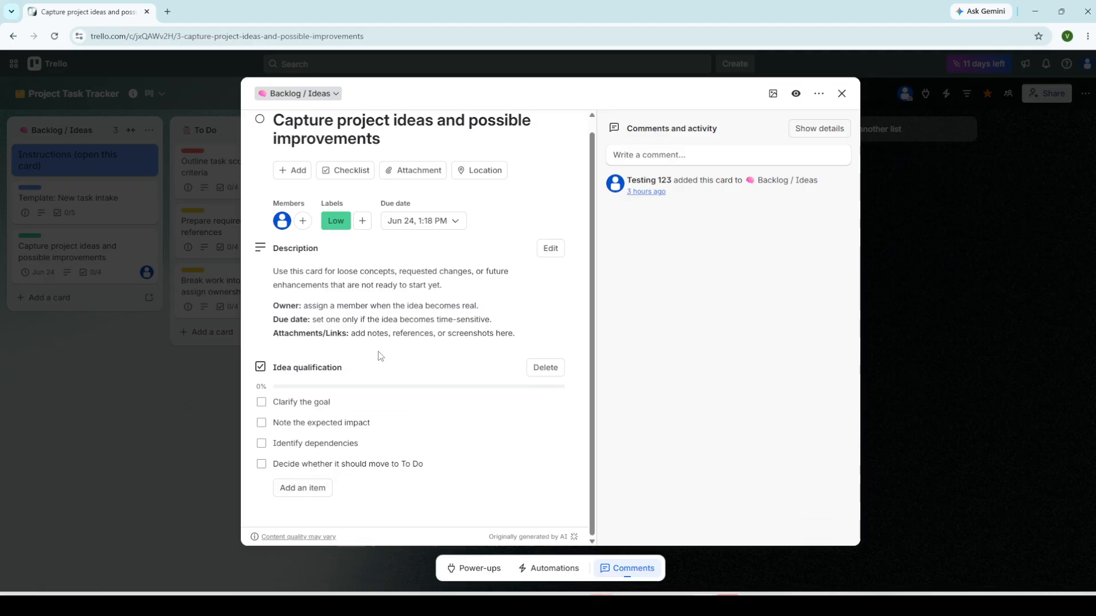
Step: Tick and untick two Idea qualification checklist items, then open the Labels popover
{"action": "left_click", "coordinate": [261, 423]}
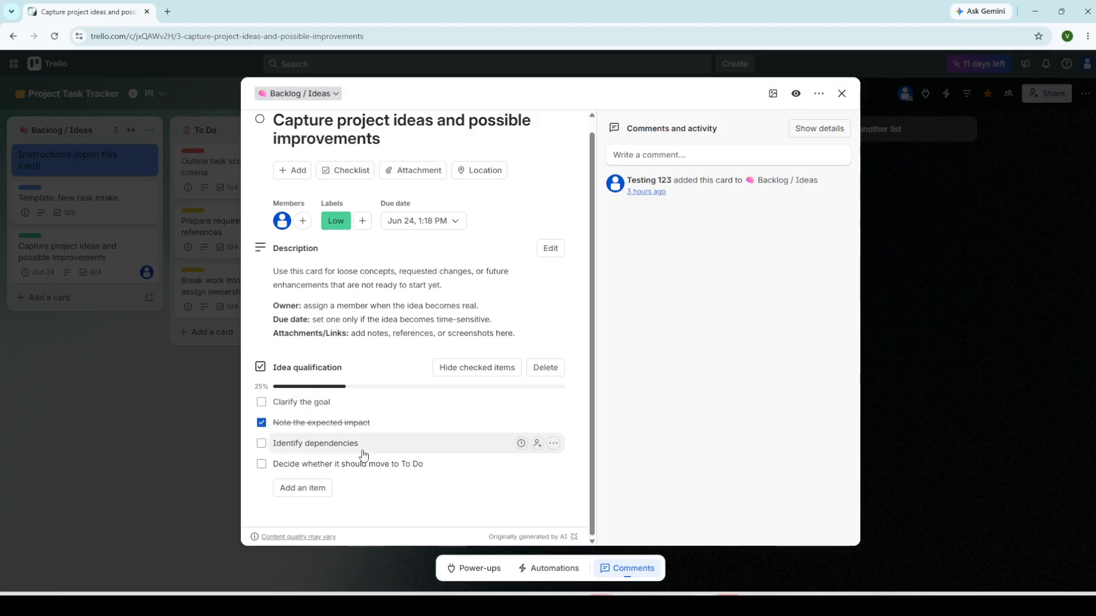
{"action": "left_click", "coordinate": [262, 465]}
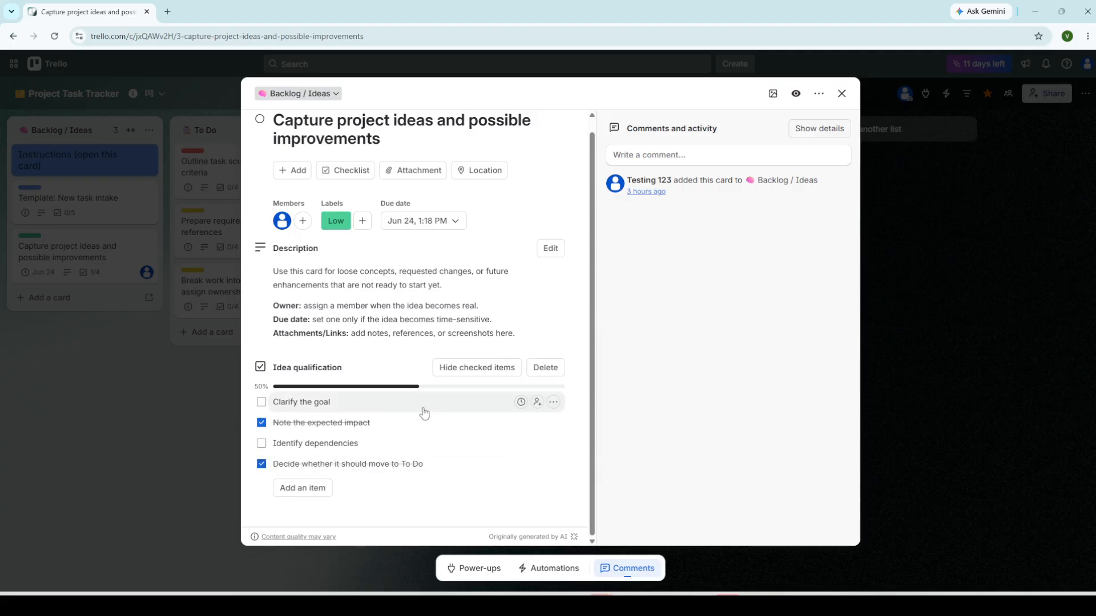
{"action": "left_click", "coordinate": [261, 423]}
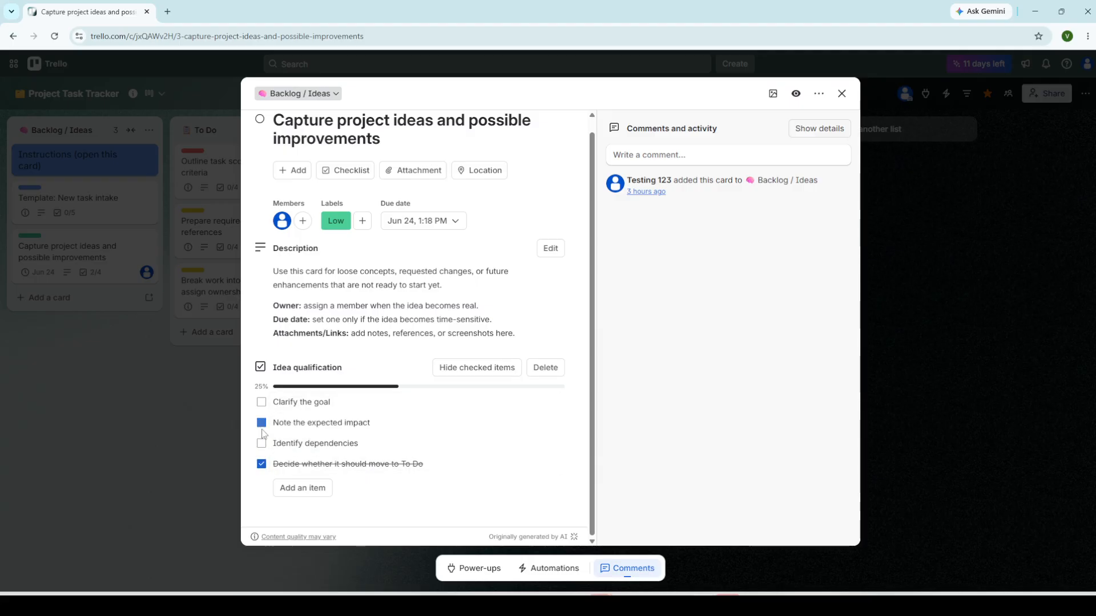
{"action": "left_click", "coordinate": [261, 465]}
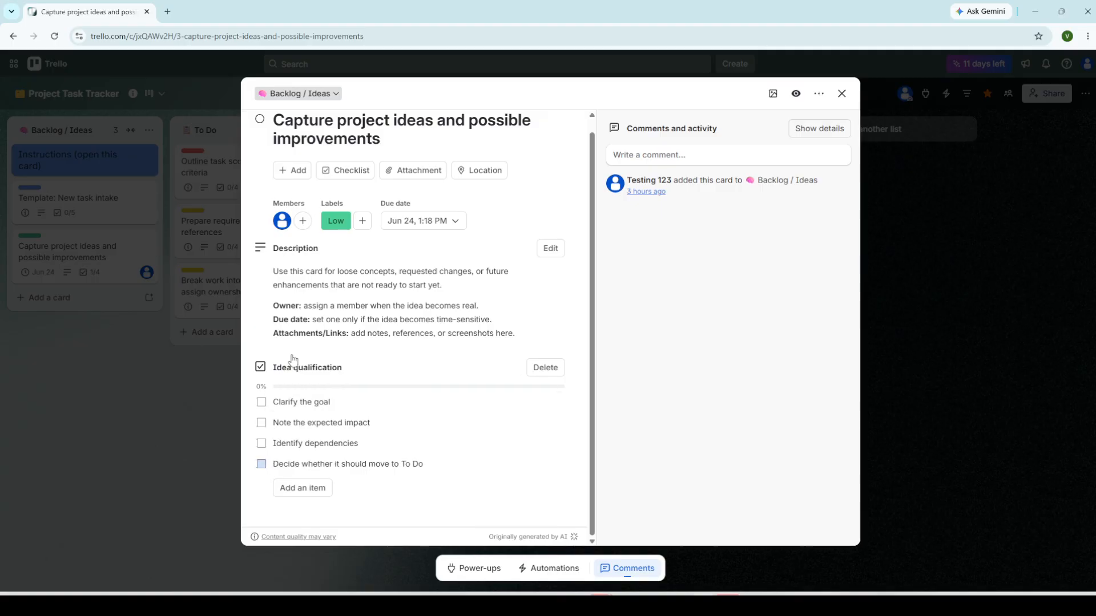
{"action": "left_click", "coordinate": [326, 227]}
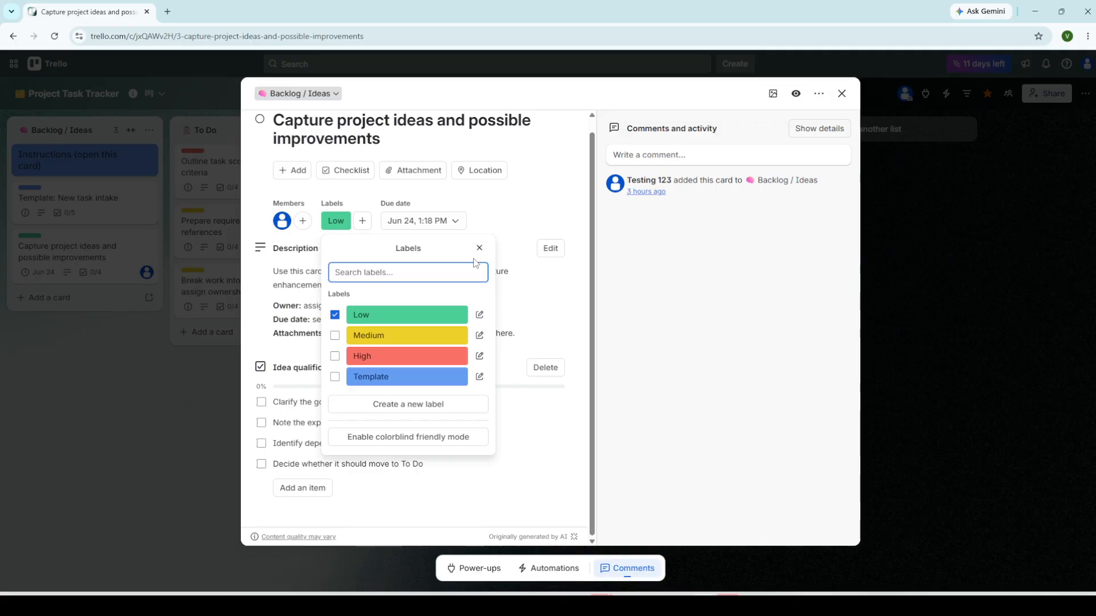
Step: Dismiss the Labels and Add to card popovers, then close the card to the board
{"action": "left_click", "coordinate": [509, 251]}
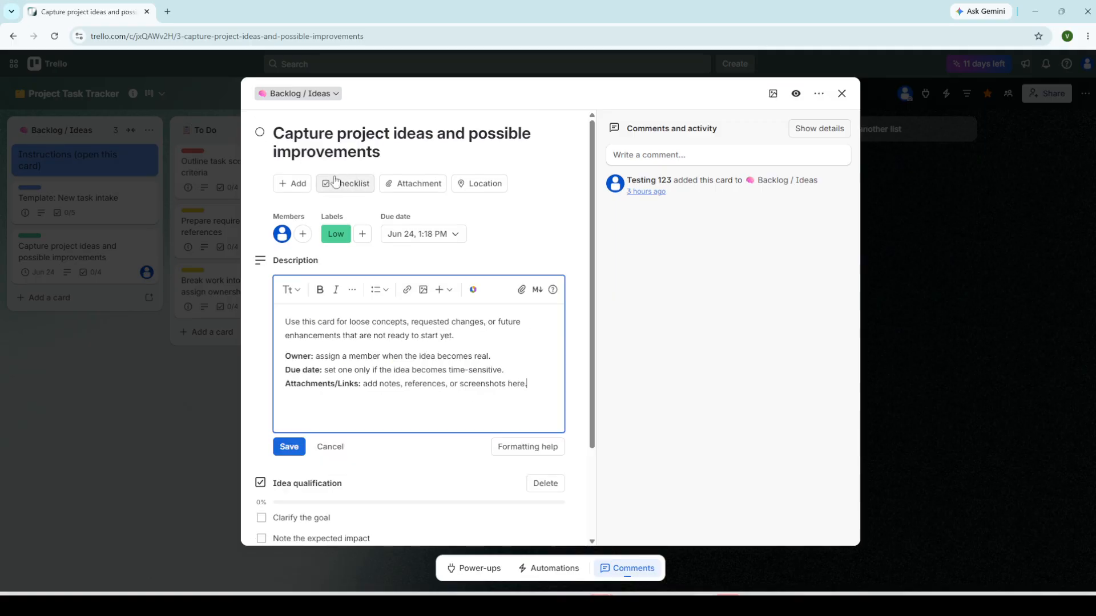
{"action": "left_click", "coordinate": [303, 185]}
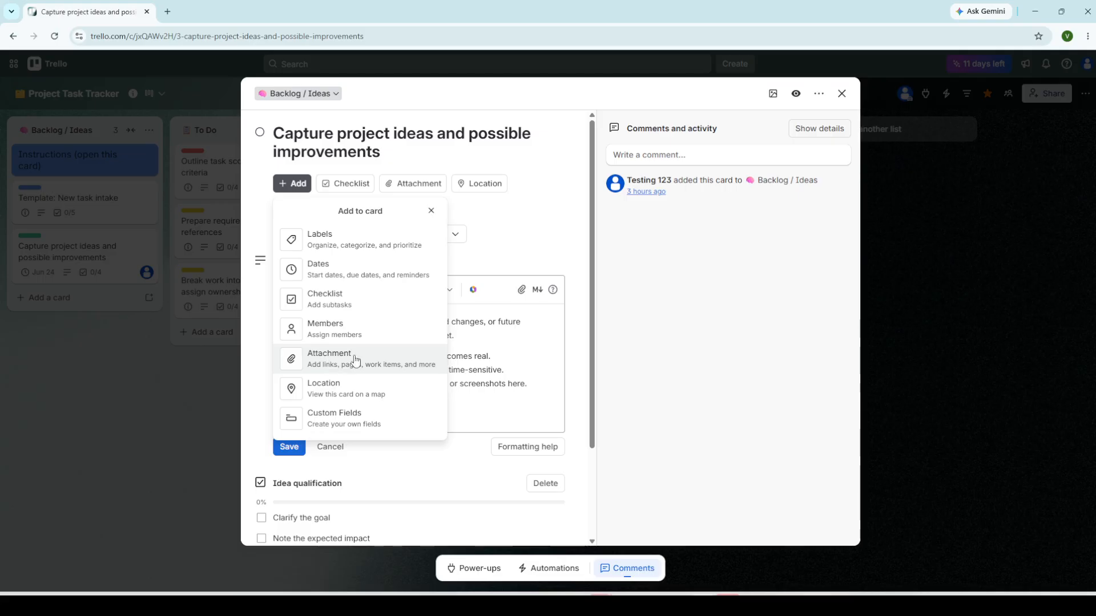
{"action": "left_click", "coordinate": [561, 181]}
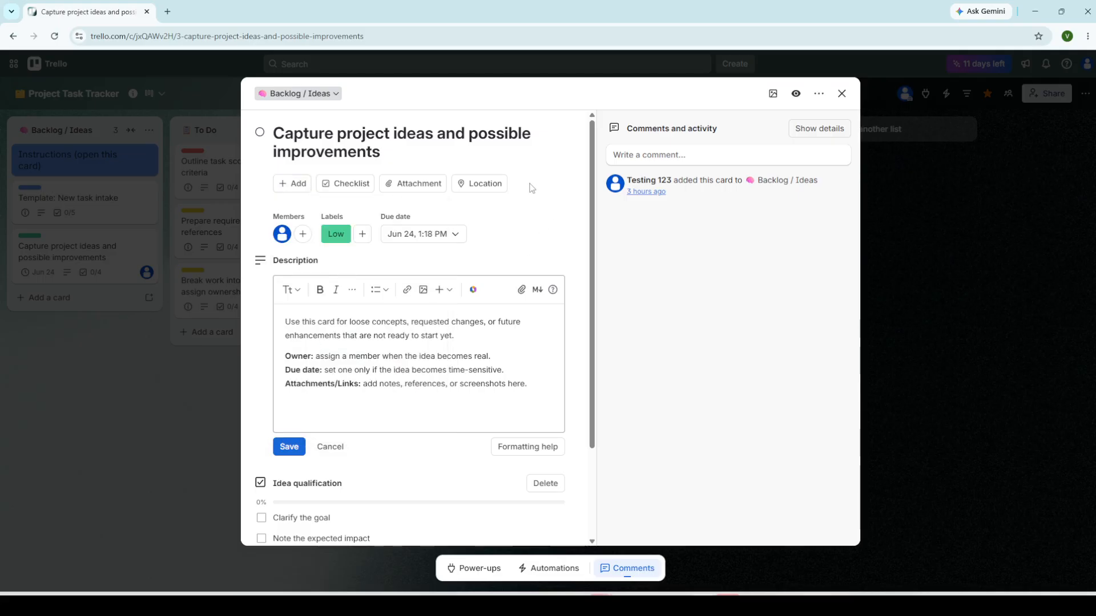
{"action": "left_click", "coordinate": [166, 386]}
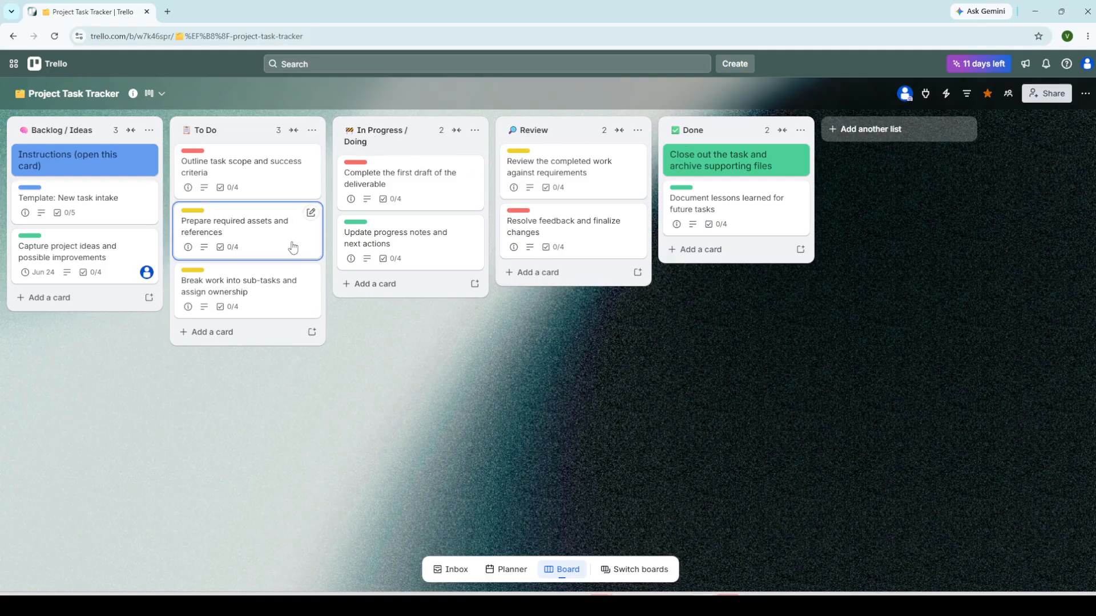
{"action": "left_click", "coordinate": [261, 229]}
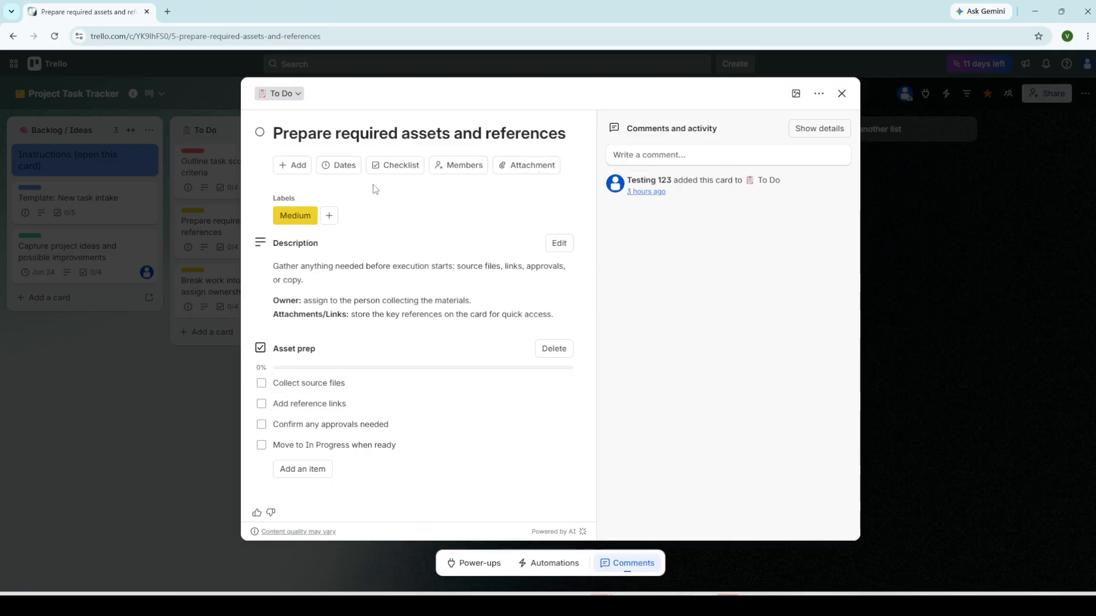
{"action": "left_click", "coordinate": [913, 319]}
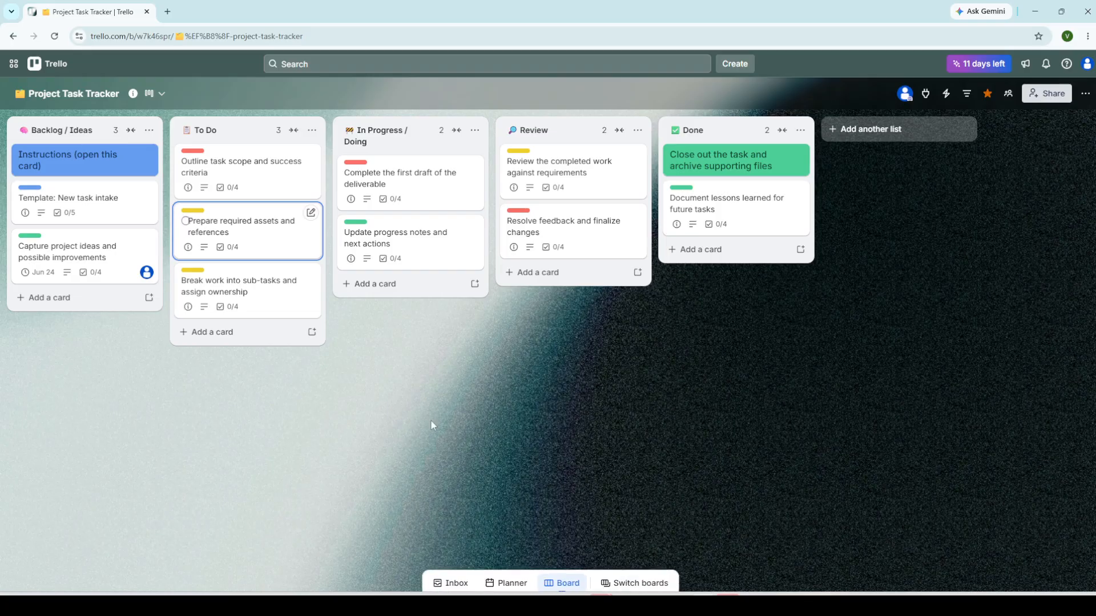